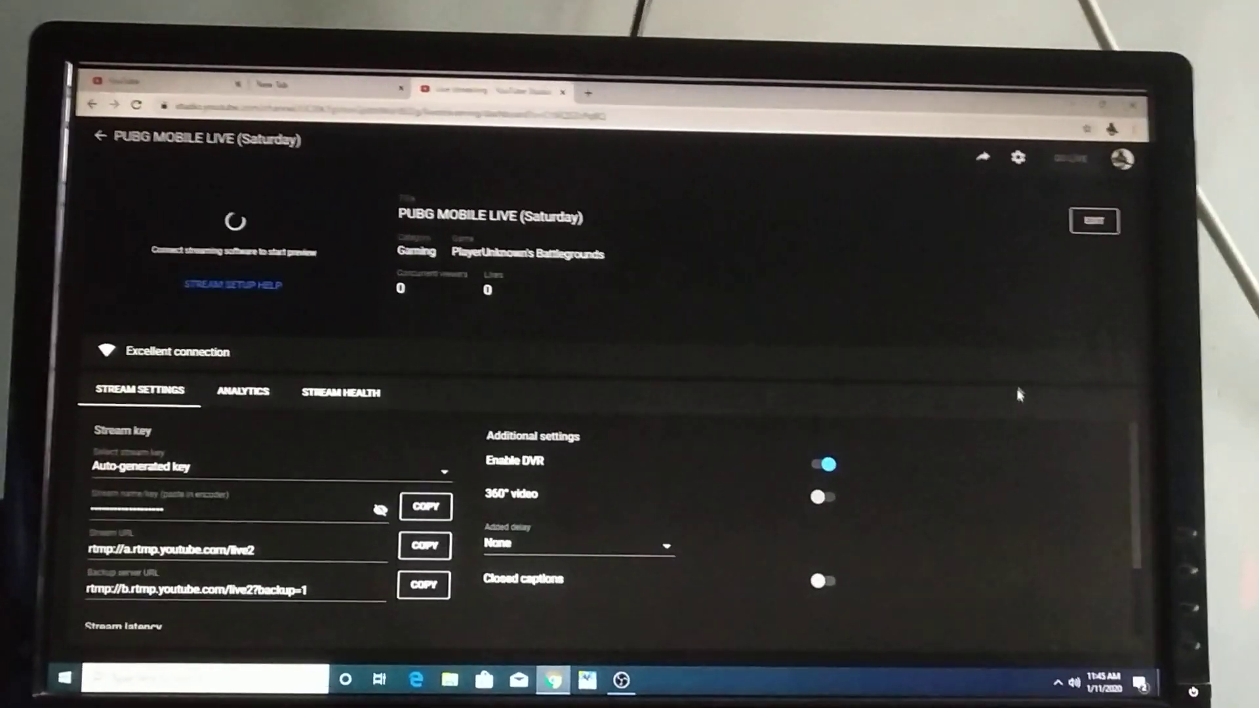
Step: Review the stream's Live Chat settings, where chat is disabled, and save them
left_click(983, 157)
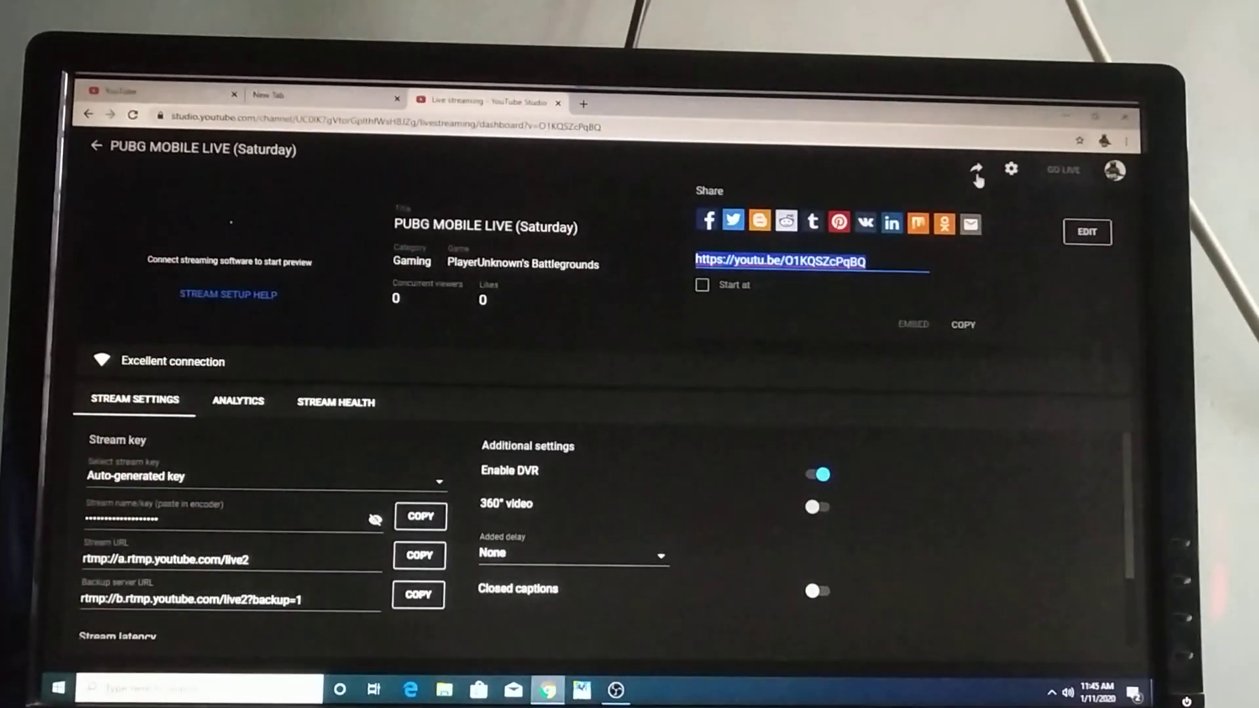
left_click(1009, 173)
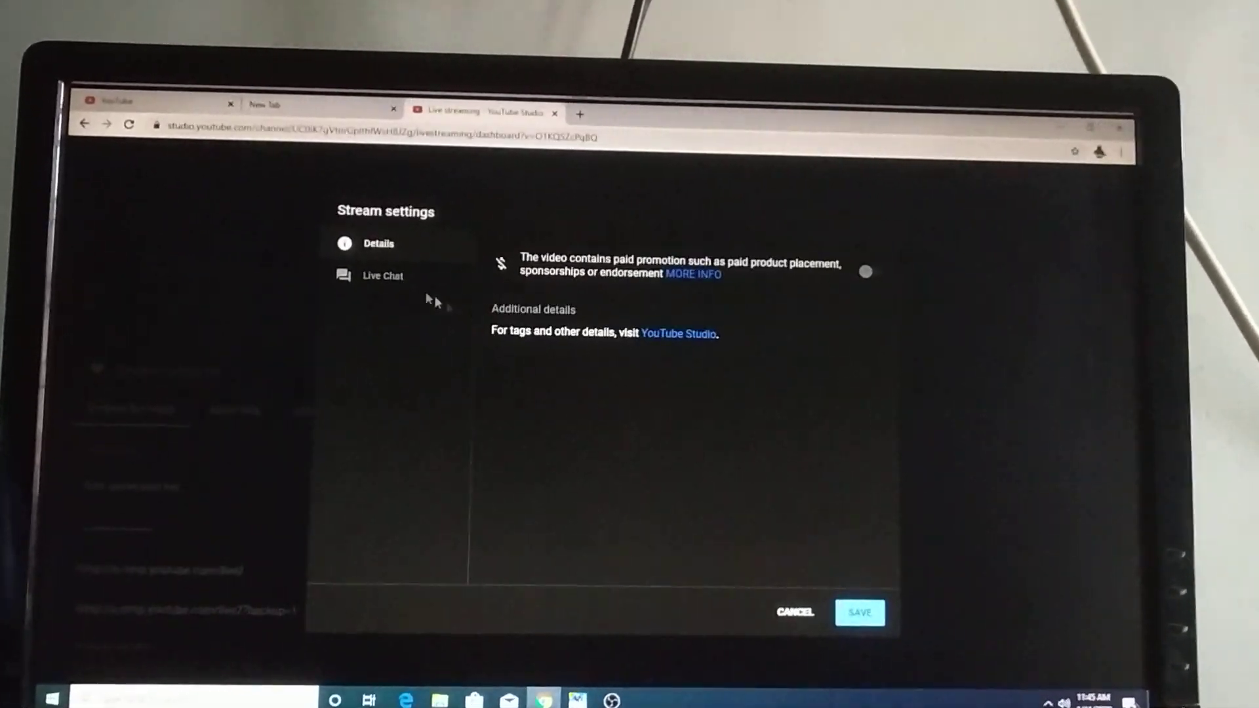
left_click(403, 281)
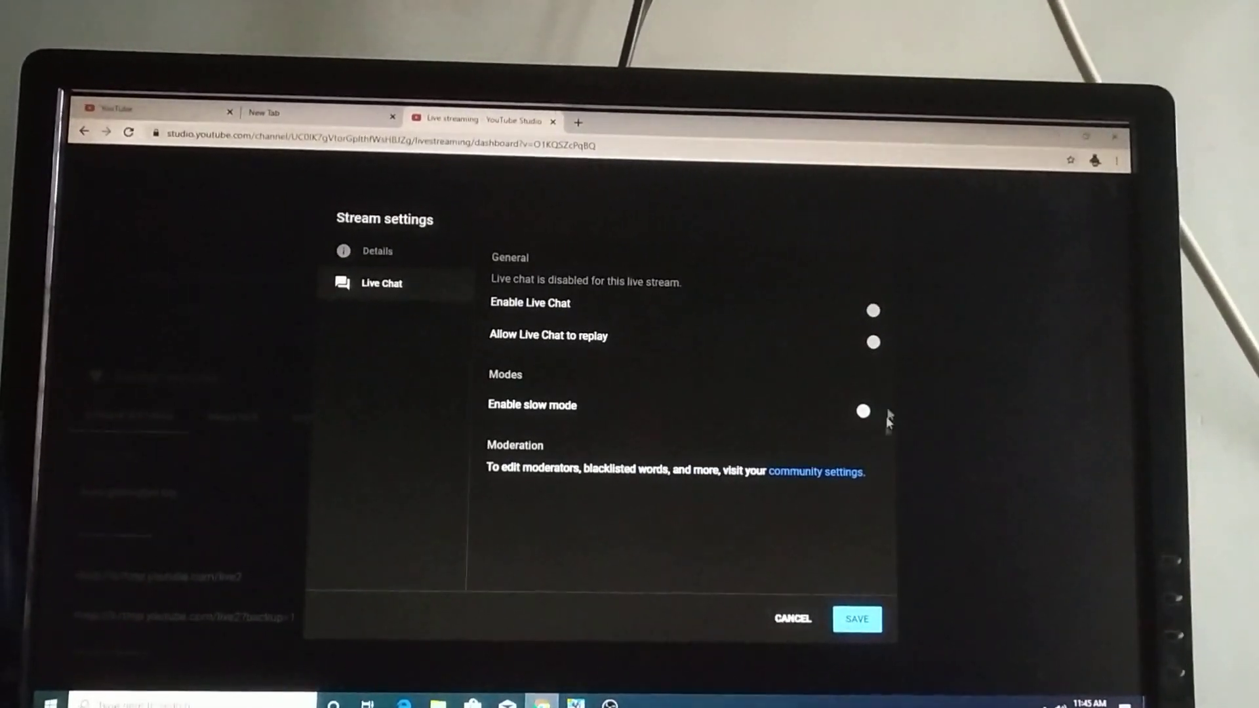
left_click(854, 626)
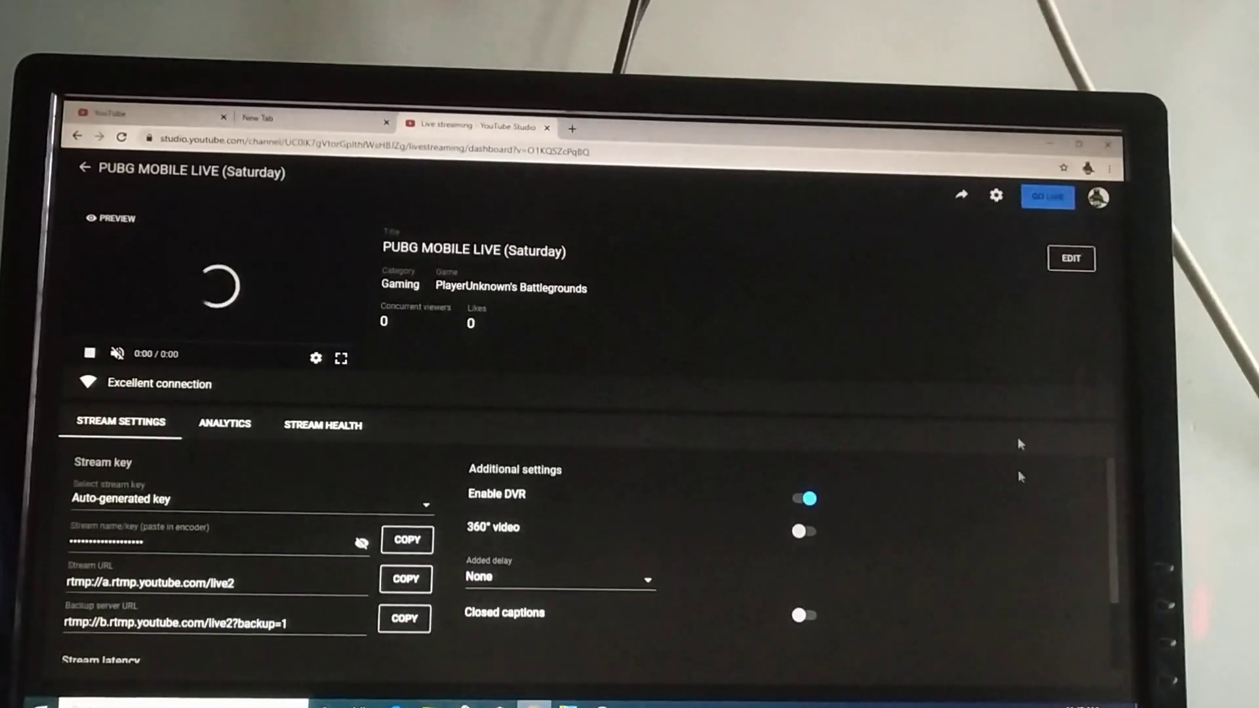
scroll(925, 526, "down", 3)
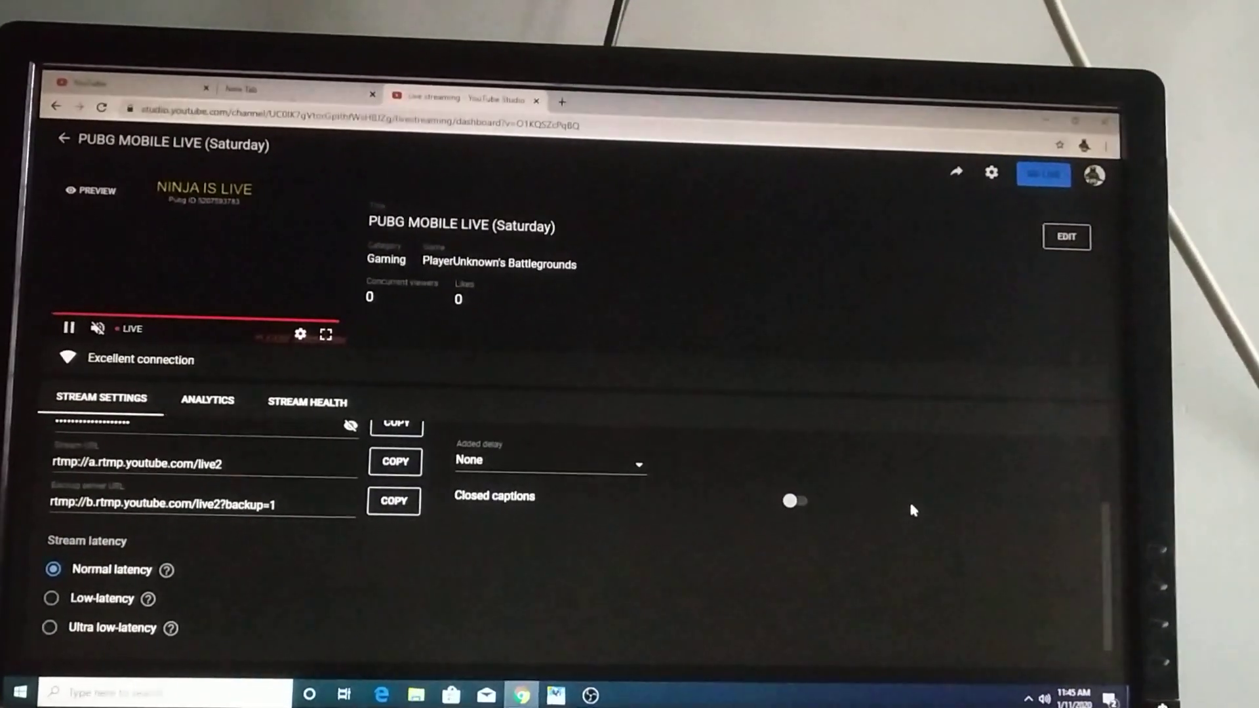
scroll(910, 507, "up", 3)
scroll(900, 509, "down", 3)
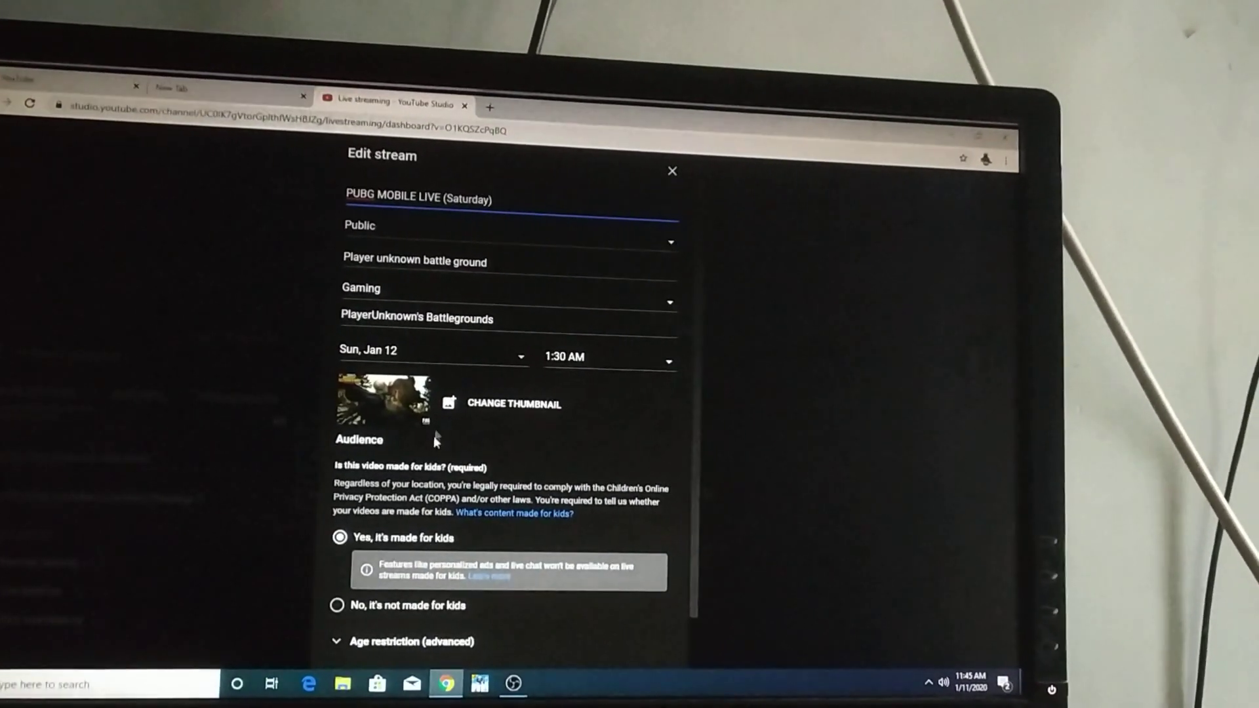
scroll(591, 532, "down", 2)
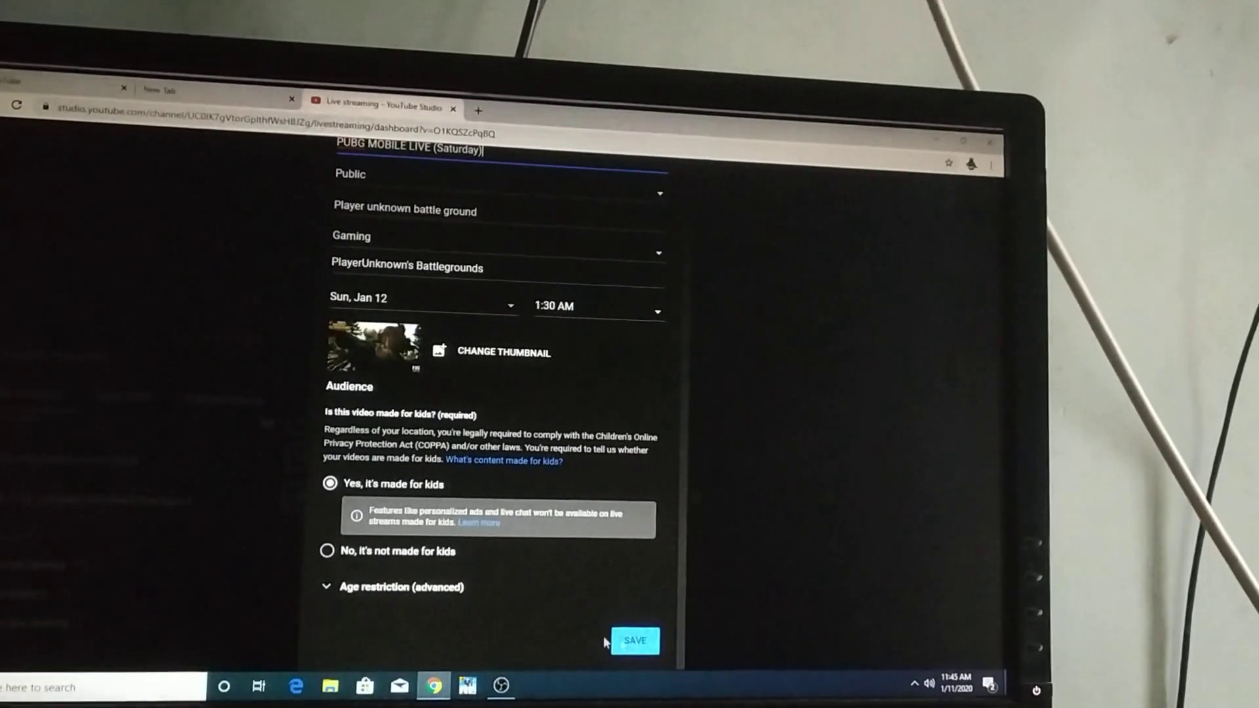
Step: Save the stream details with the audience still set to made for kids
left_click(640, 642)
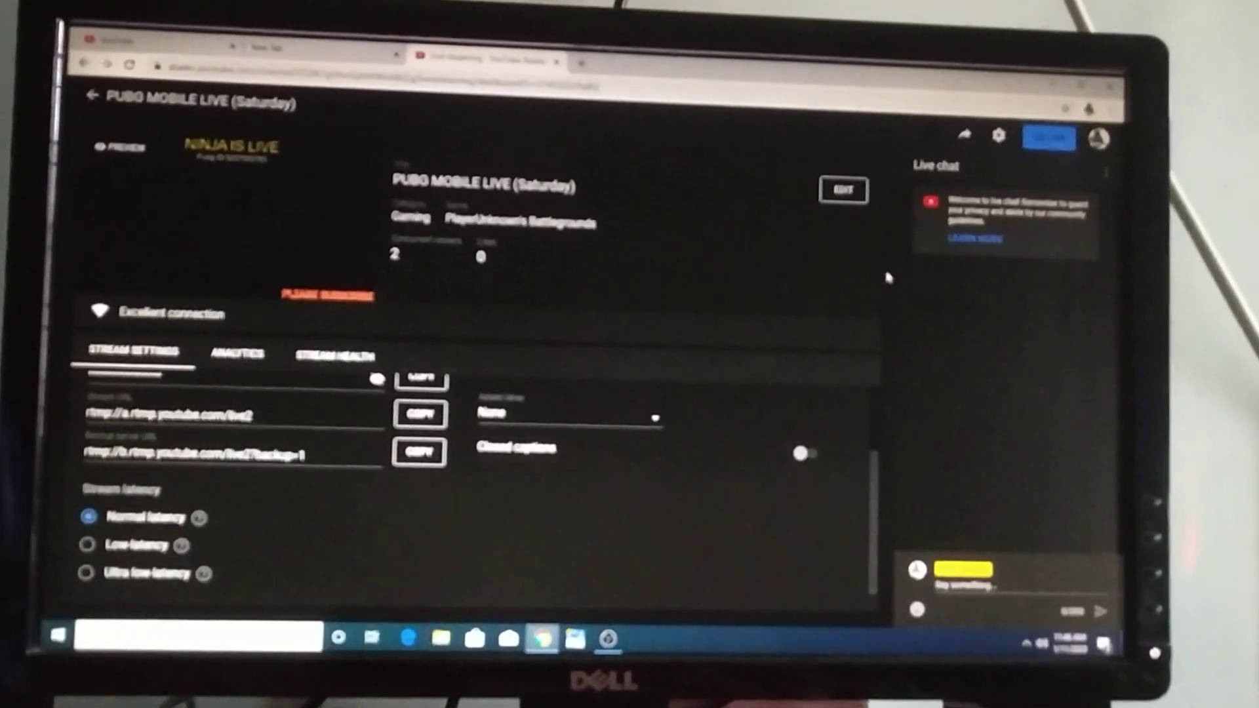
Step: Reopen the stream's details for editing once the Live chat panel appears
left_click(843, 190)
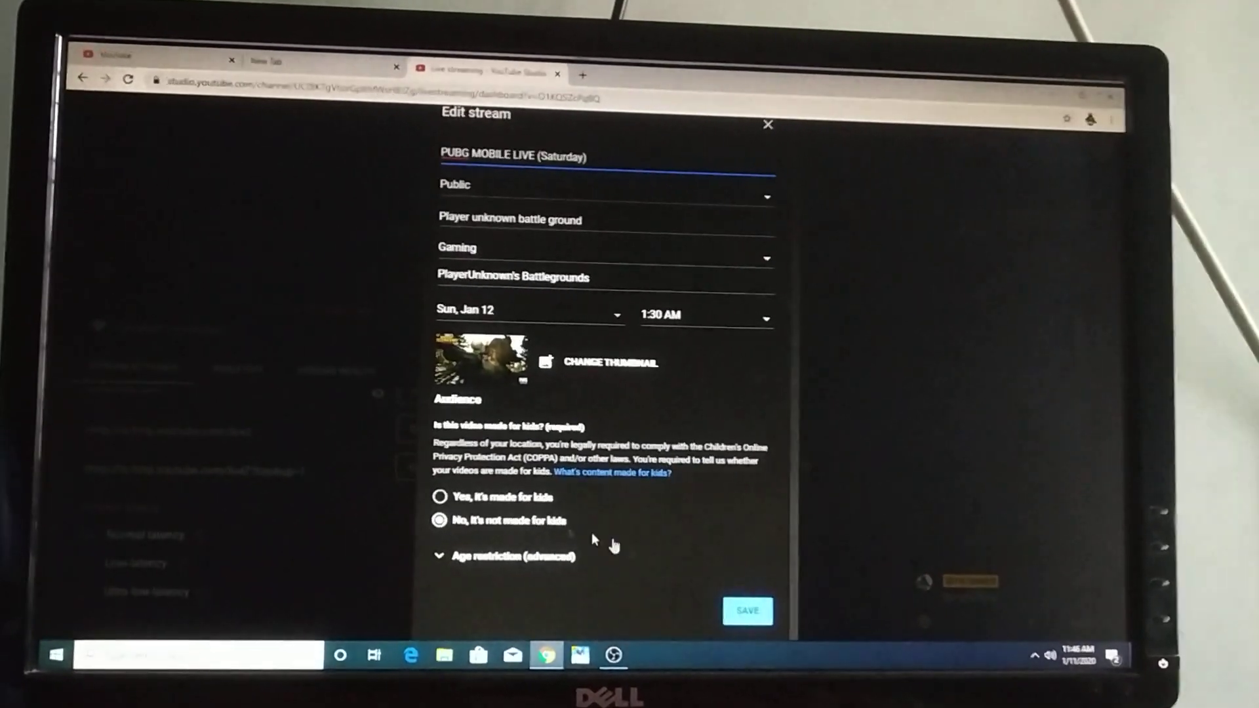
Step: Change the stream's Audience setting to 'No, it's not made for kids'
left_click(480, 495)
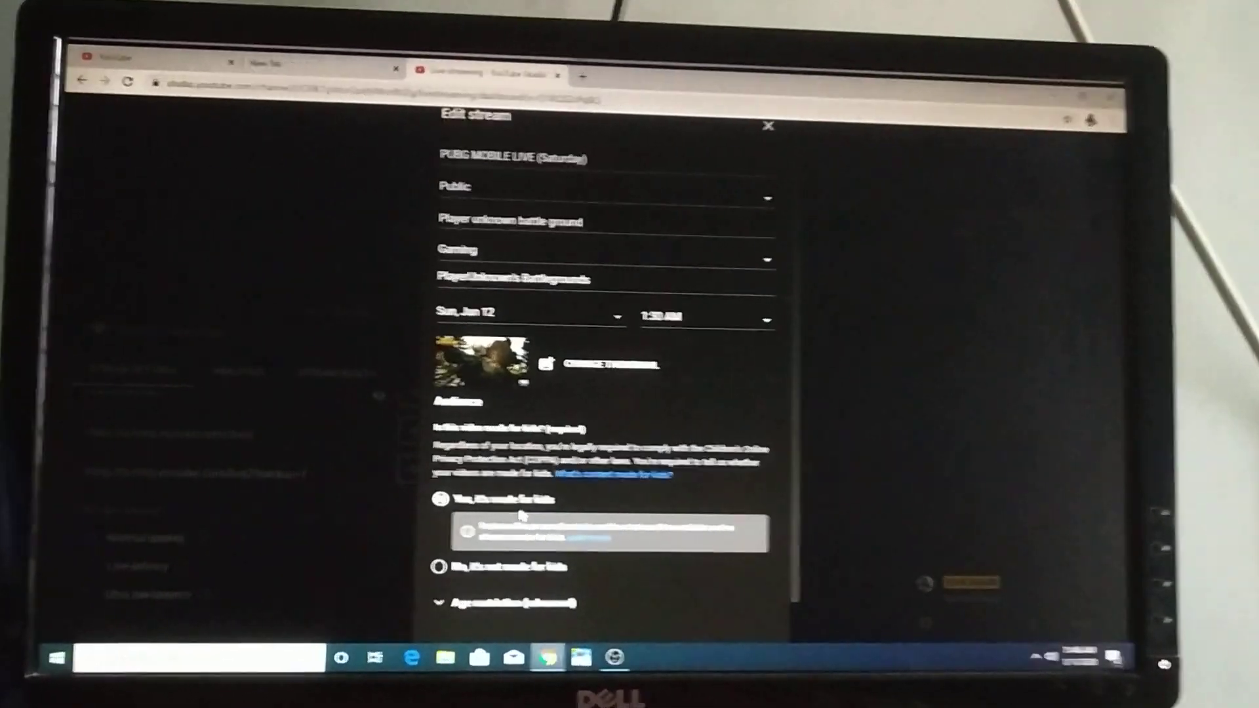
scroll(522, 514, "down", 2)
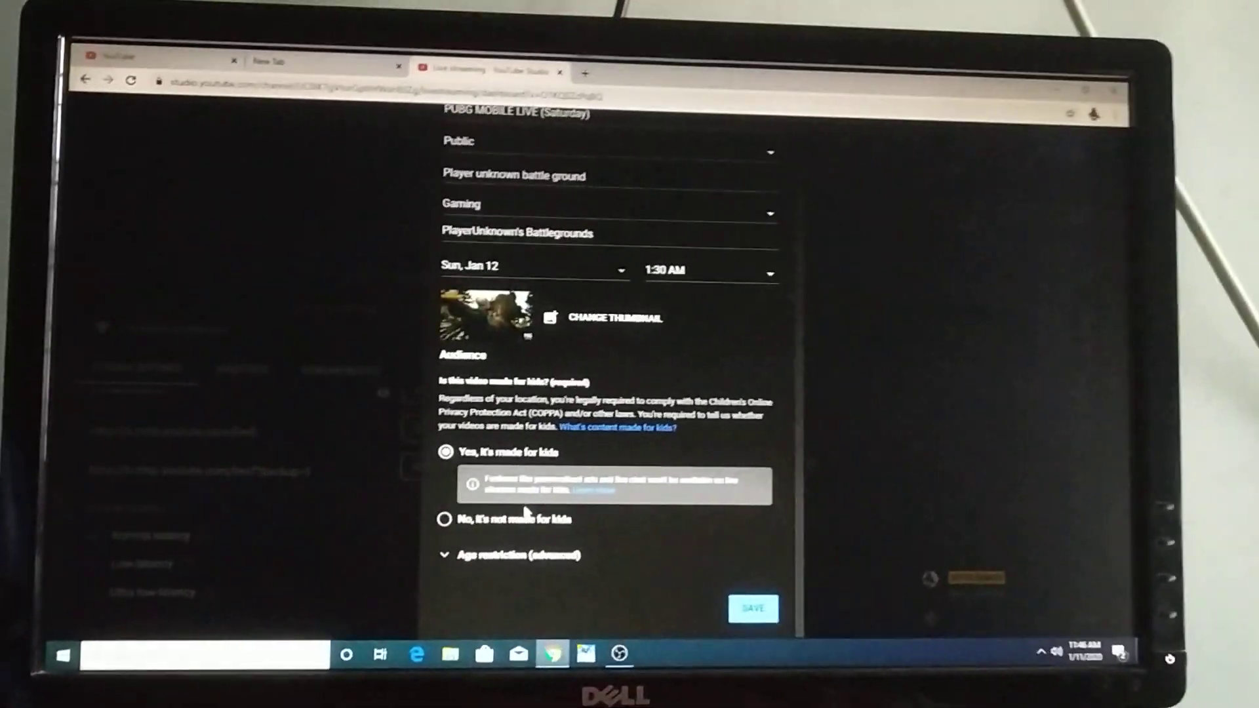
scroll(525, 511, "up", 2)
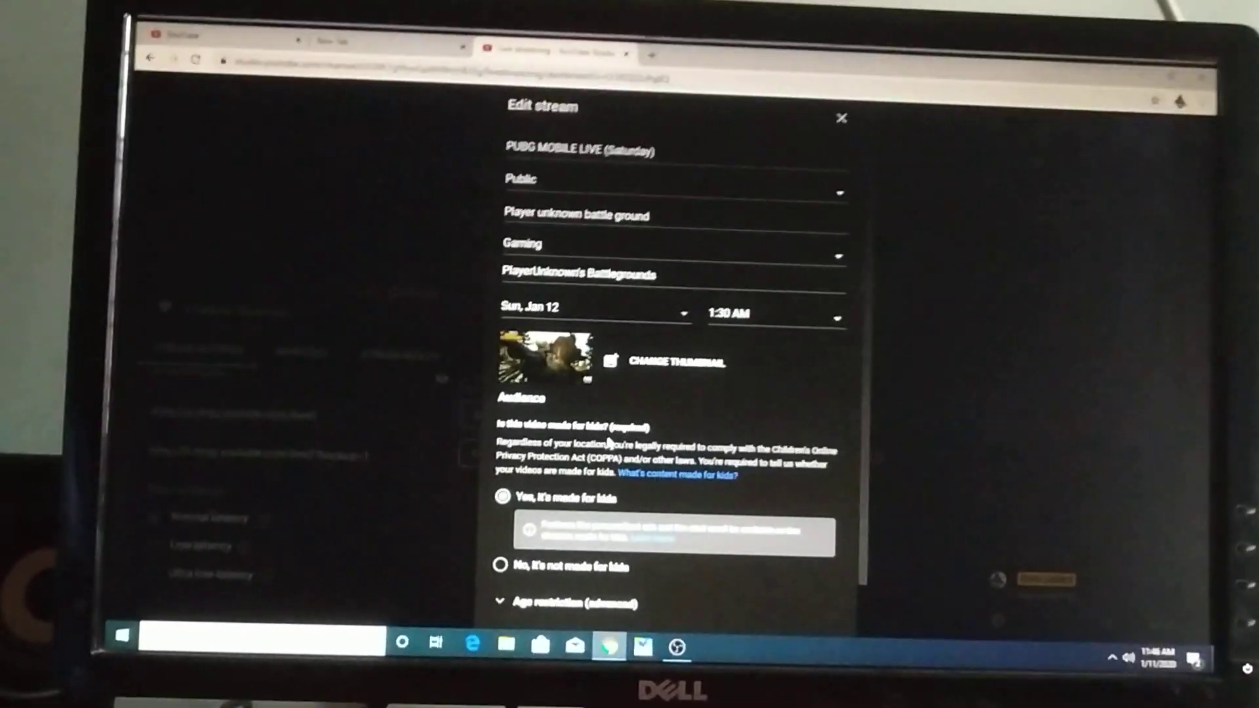
scroll(577, 507, "down", 2)
scroll(611, 472, "up", 2)
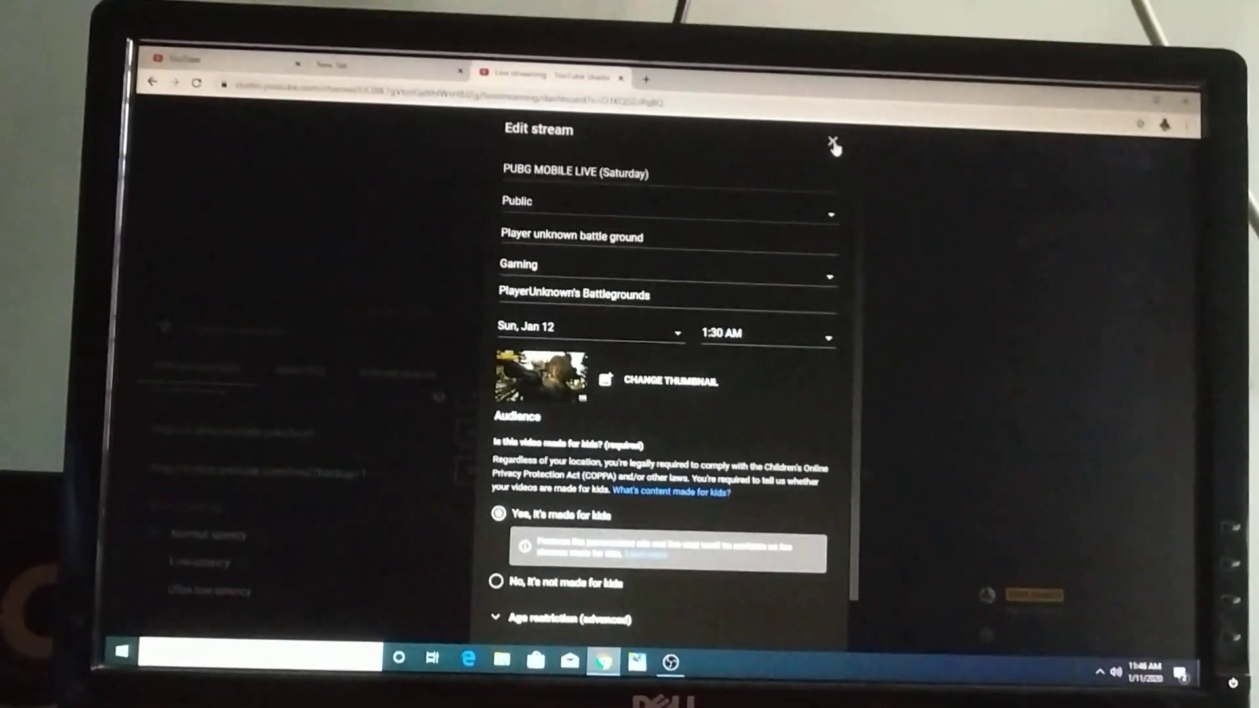
left_click(558, 581)
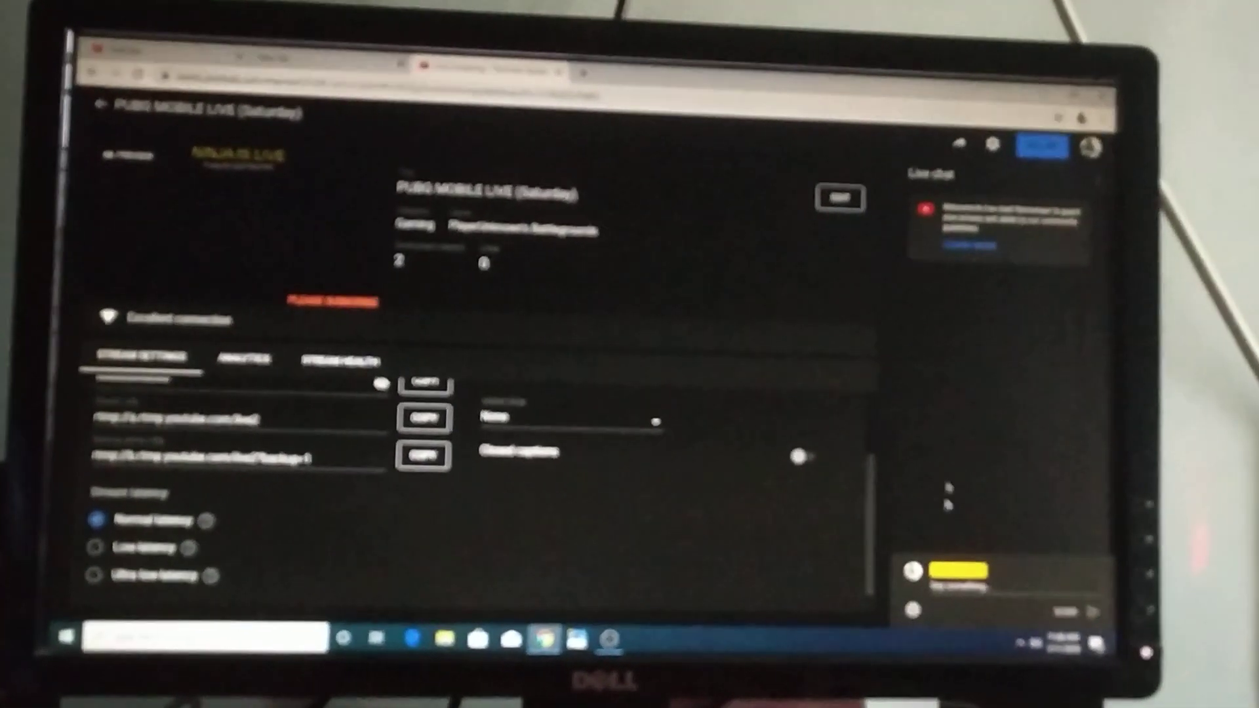
Step: Start a live chat message in the 'Say something...' field
left_click(939, 583)
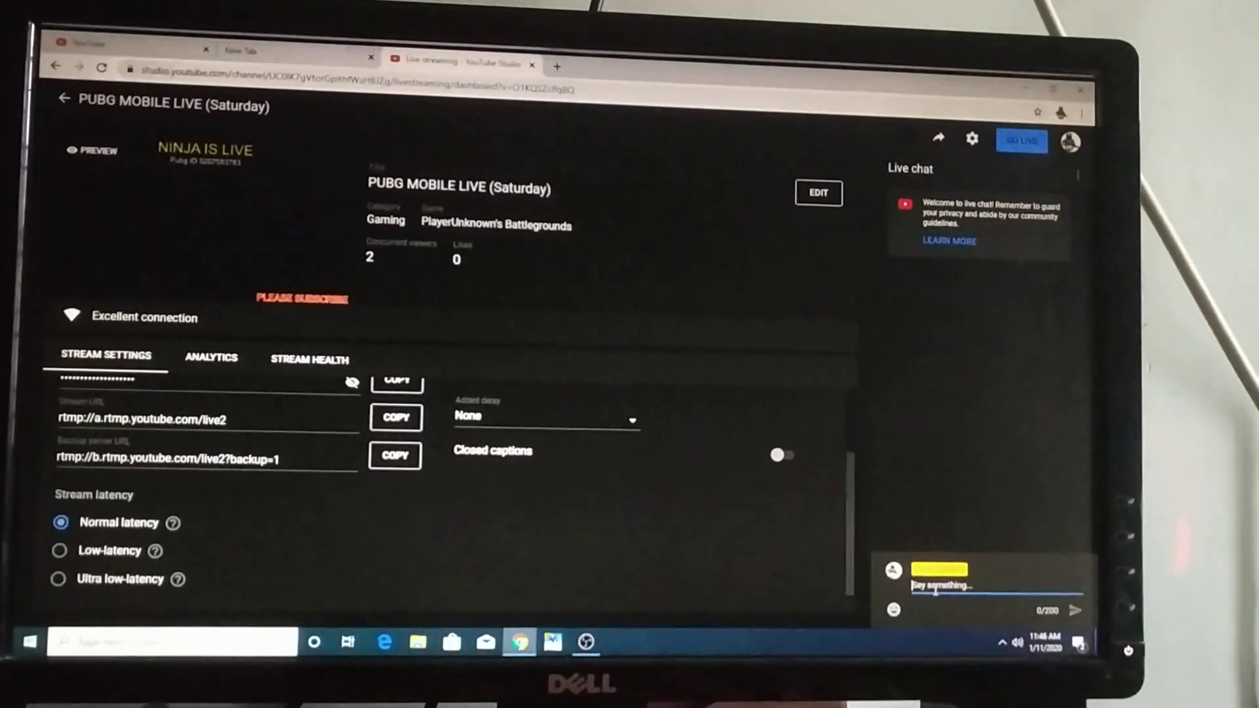